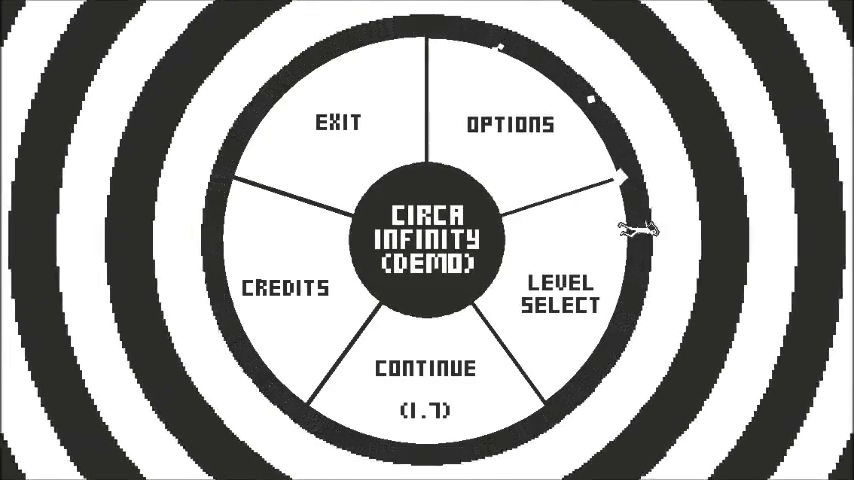
Run the character left around the menu ring and launch level 1.1.
key("Left")
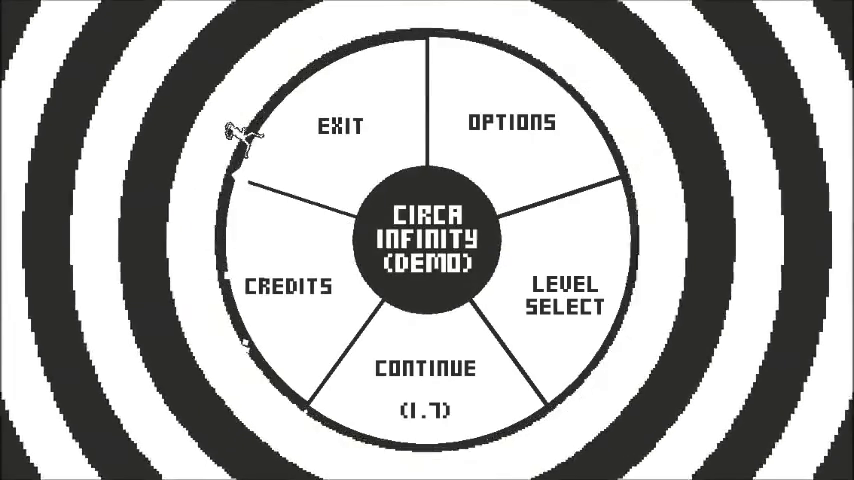
key("Left")
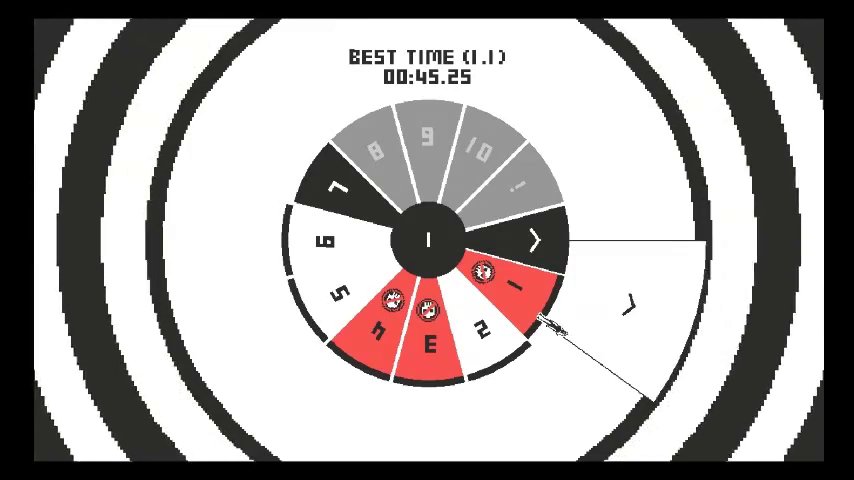
key("space")
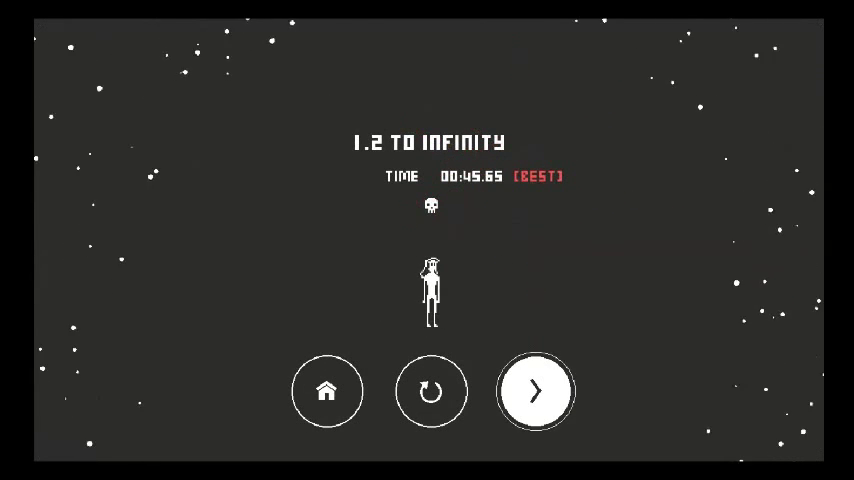
Continue from level 1.2's results screen, best time 00:45.65, to the next level.
left_click(535, 390)
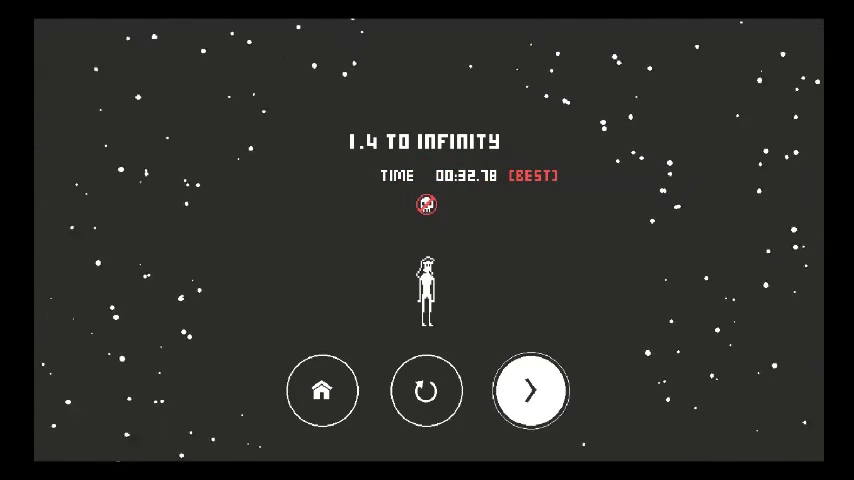
Advance from level 1.4's results screen, best time 00:32.78, to level 1.5.
key("Return")
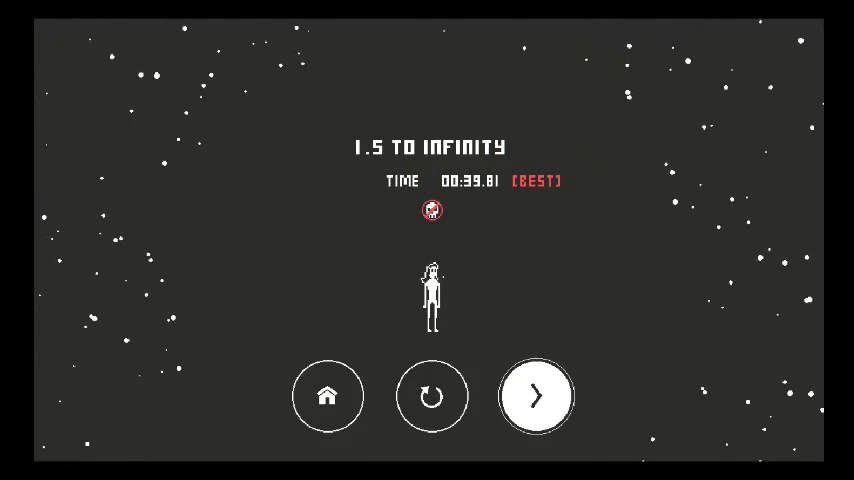
Move from level 1.5's results screen, best time 00:39.81, on to level 1.6.
left_click(536, 396)
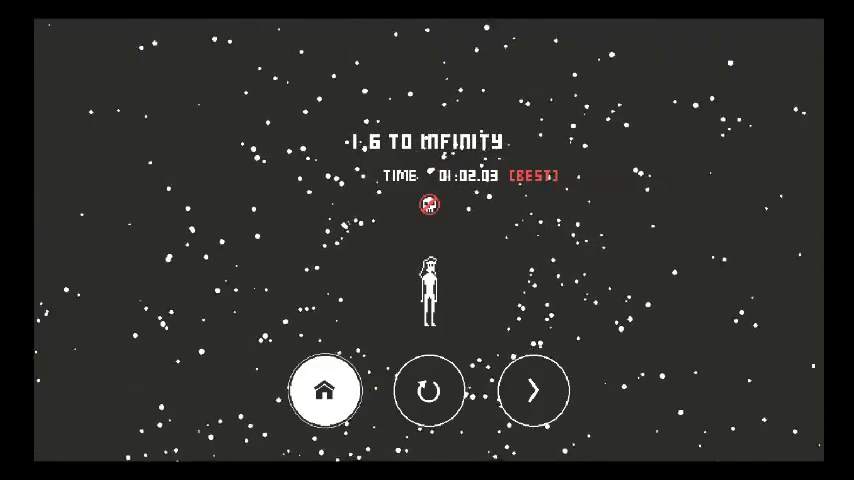
Leave level 1.6's results screen, best time 01:02.03, for the main menu.
key("Return")
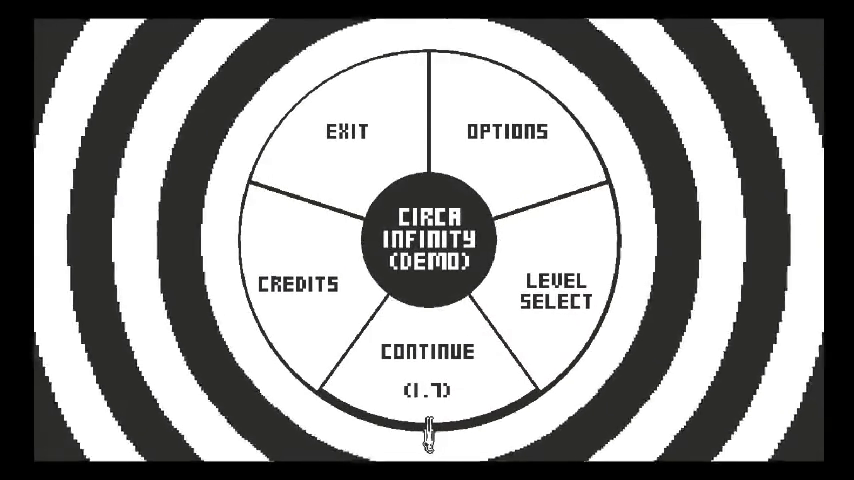